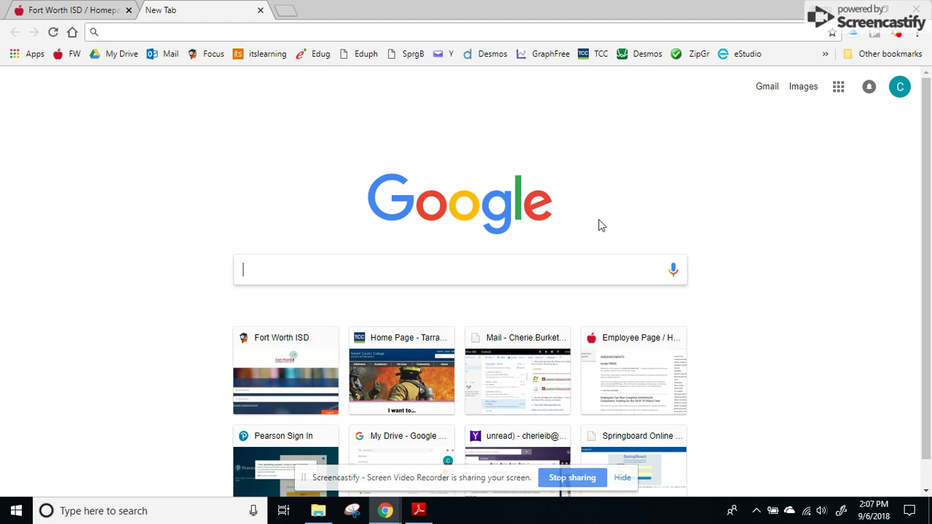
Search the web for "desmos matrix calculator" and open the Desmos Matrix Calculator result
type("d")
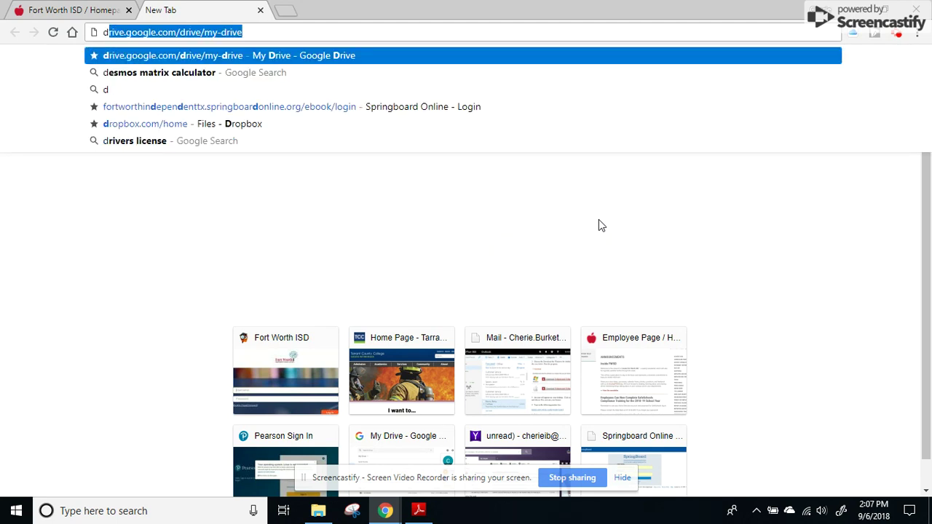
type("esmos")
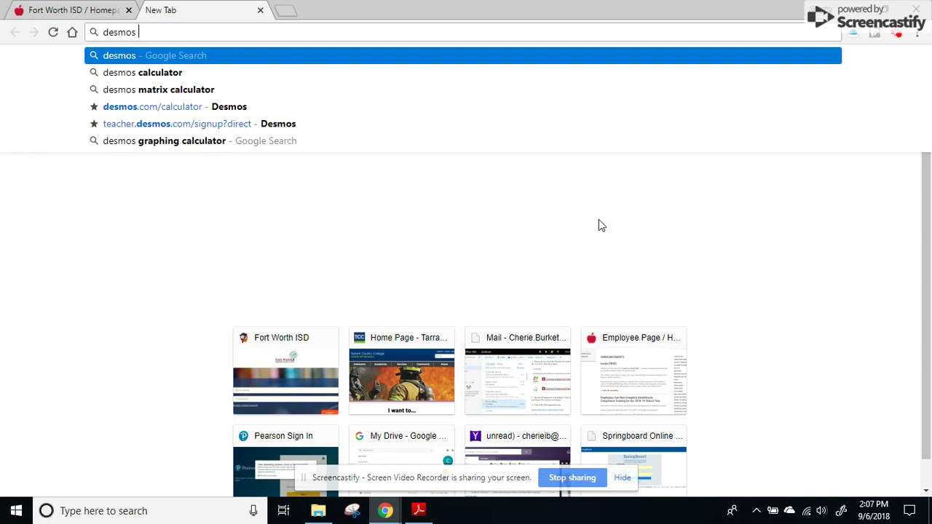
type("matrix")
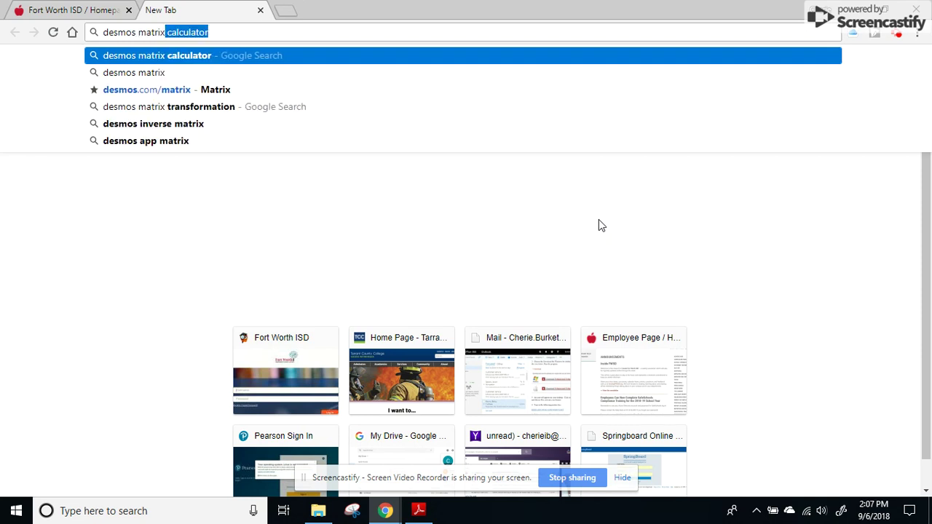
key("Return")
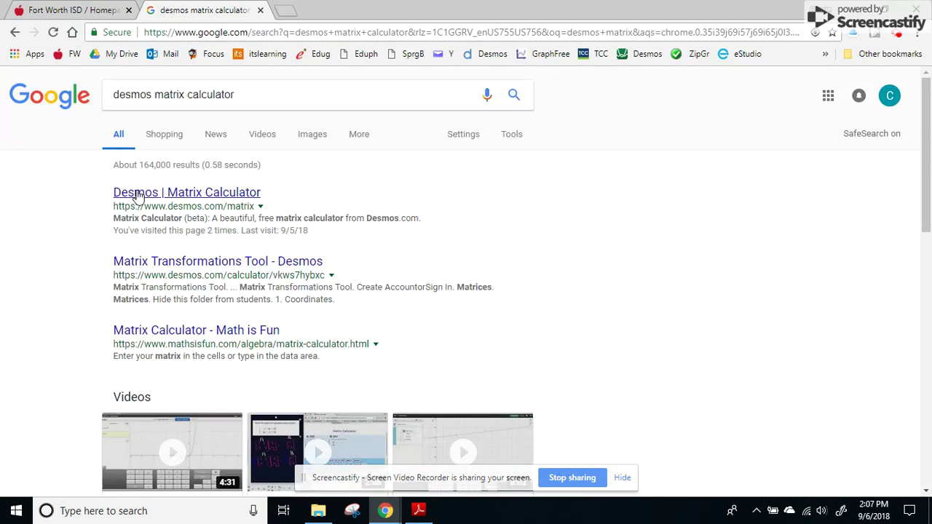
left_click(193, 195)
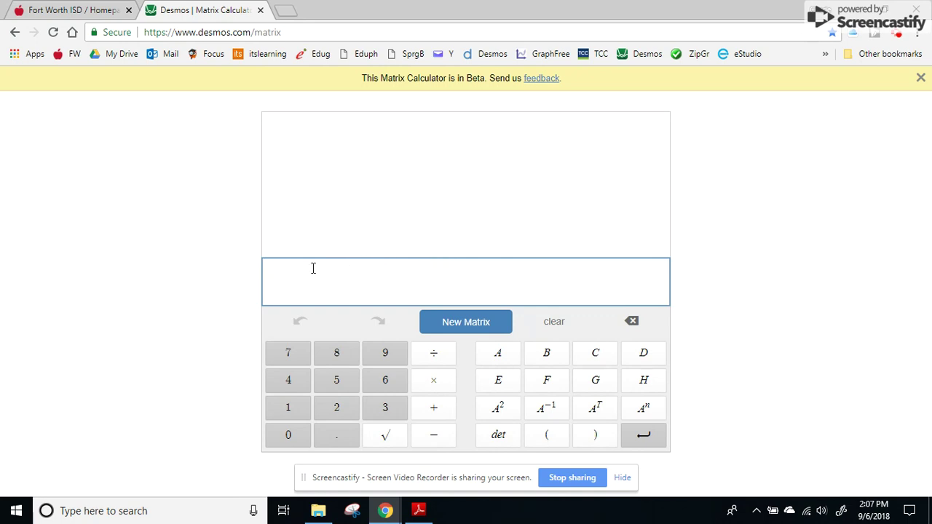
Define matrix A as a 2×2 matrix with rows 2, 3 and −9, 0
left_click(467, 328)
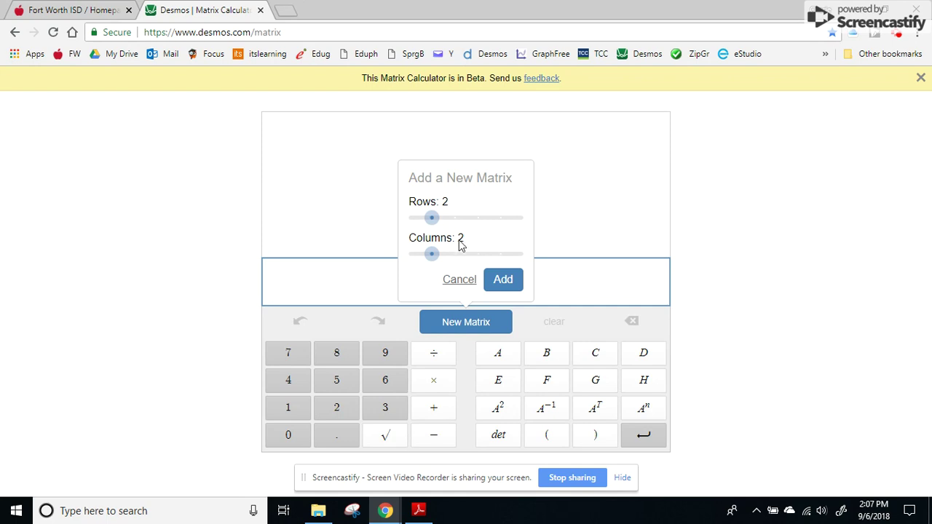
left_click(509, 281)
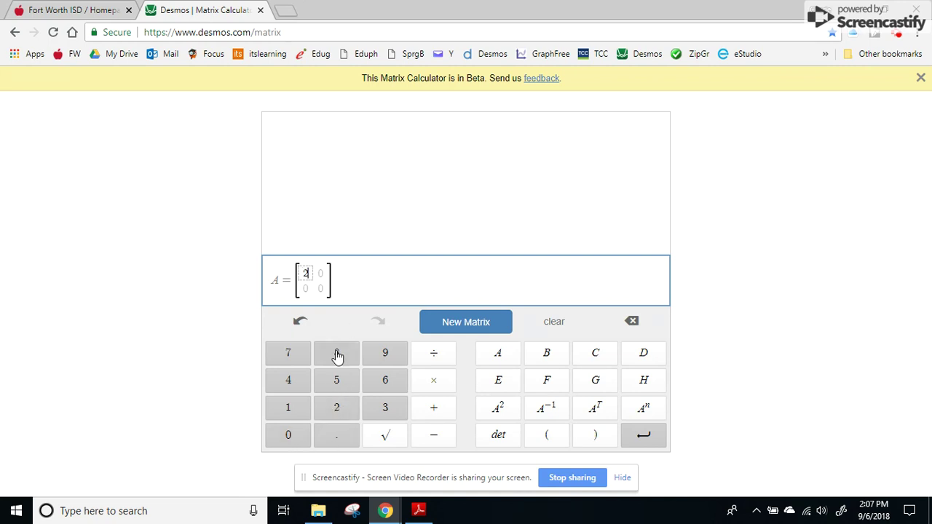
left_click(321, 273)
left_click(306, 289)
type("-9")
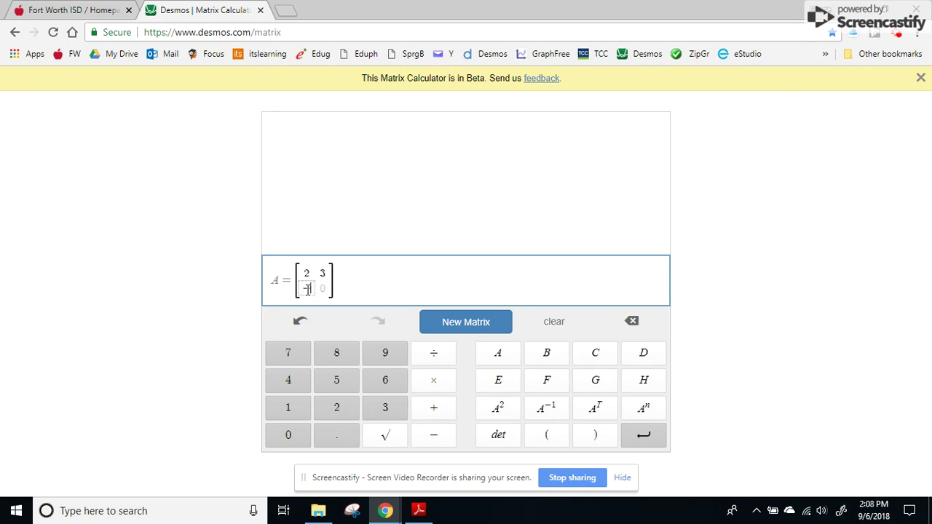
left_click(328, 291)
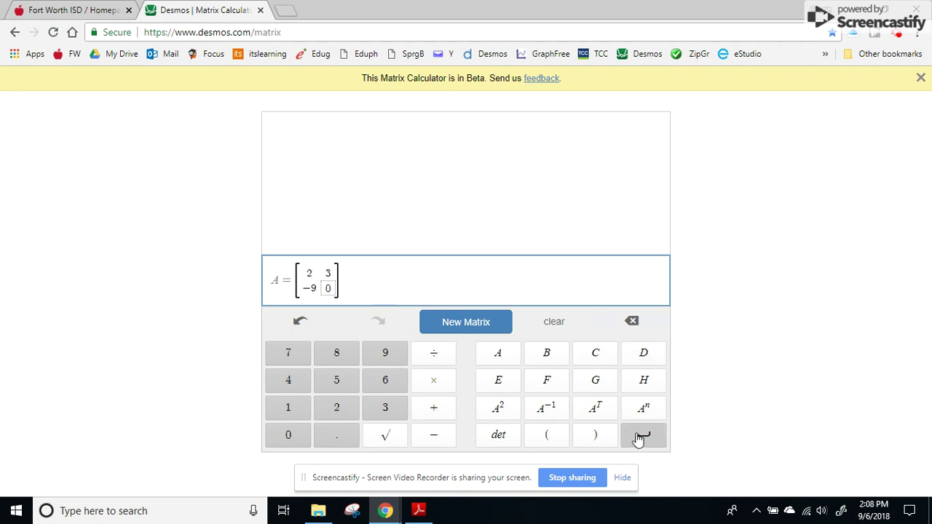
left_click(641, 437)
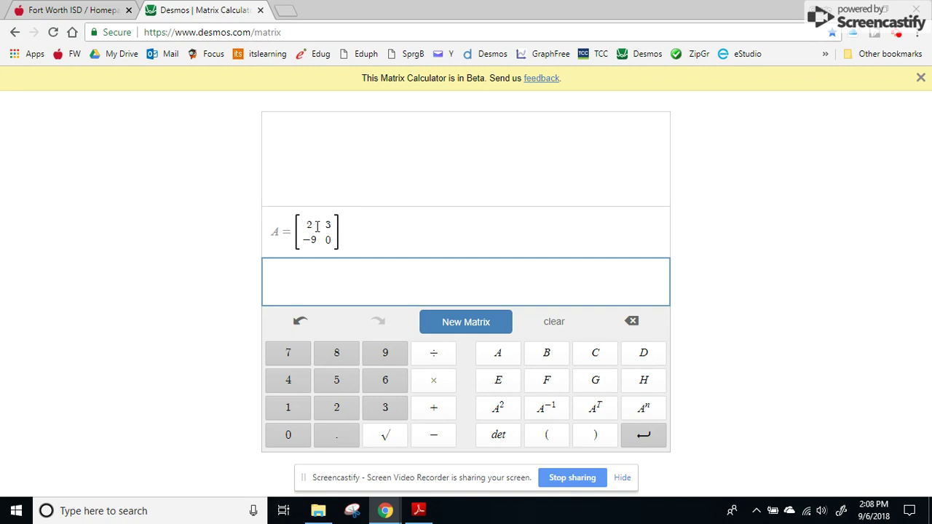
Define matrix E as a 2×2 matrix with rows −1, 4 and −2, 6
left_click(499, 384)
left_click(463, 328)
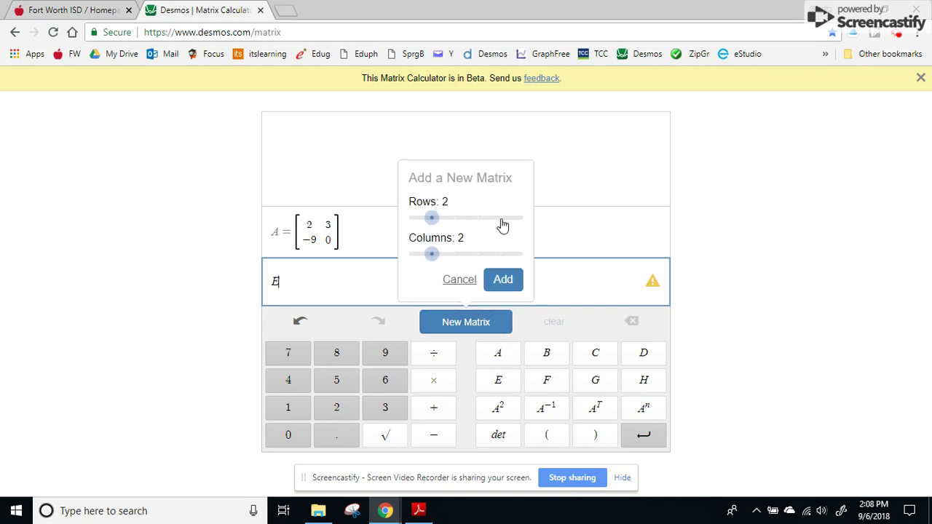
left_click(504, 286)
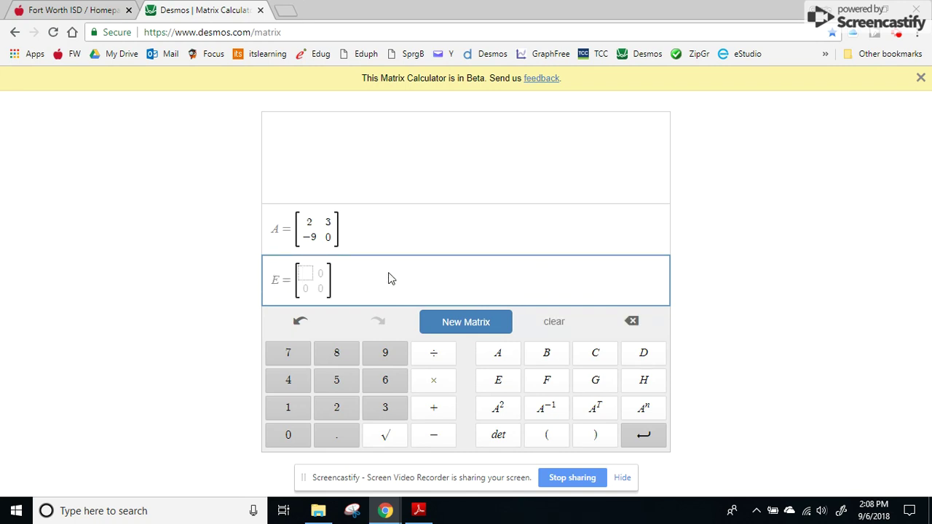
type("-1")
key("Tab")
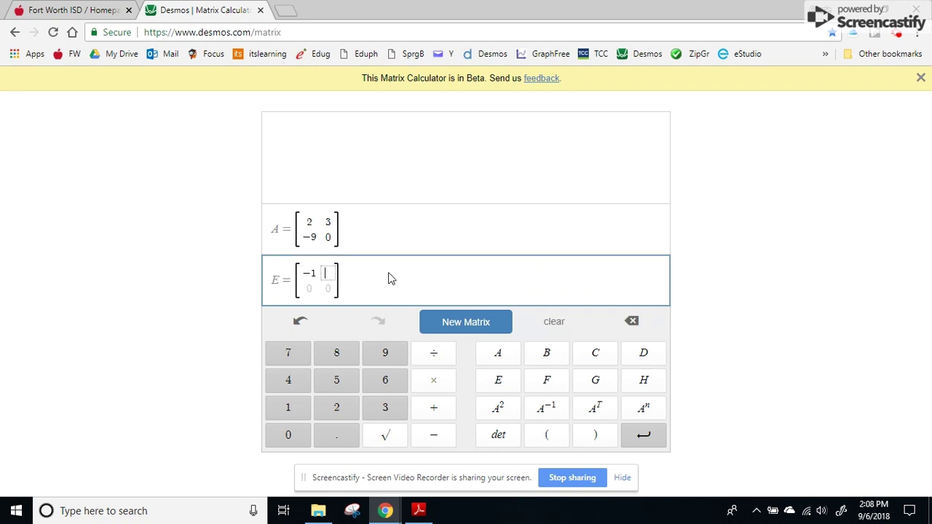
type("4")
key("Down")
key("Left")
type("-2")
key("Tab")
type("6")
left_click(643, 434)
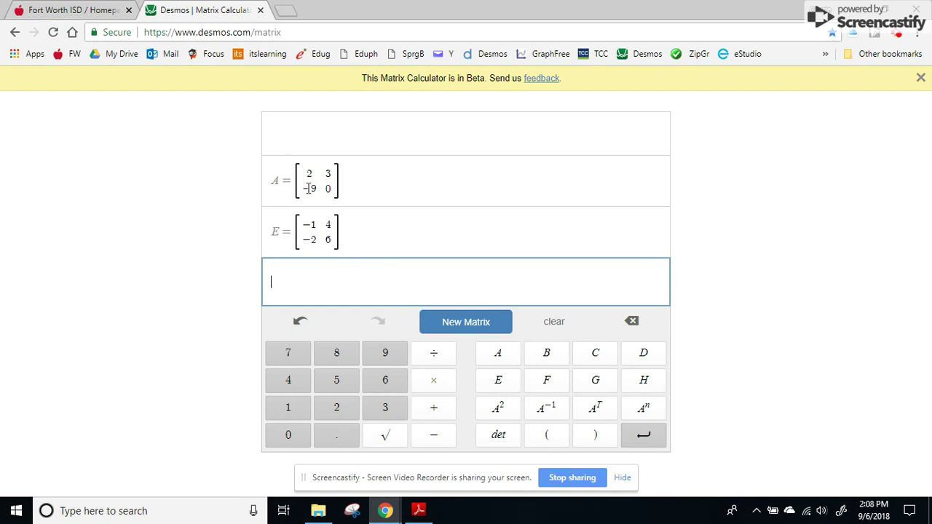
Compute the matrix sum A + E on a new line
left_click(498, 357)
left_click(435, 412)
left_click(503, 390)
left_click(645, 435)
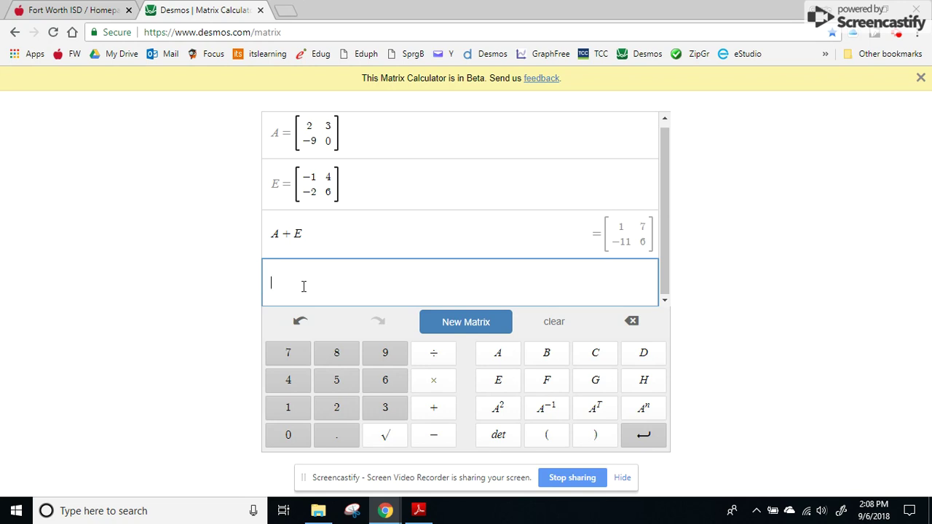
Compute the matrix difference E − A on a new line
left_click(500, 381)
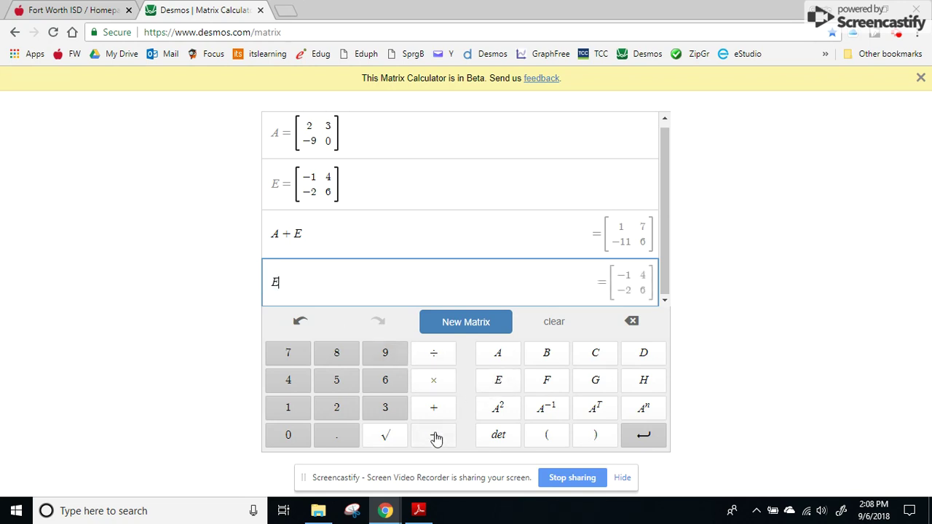
left_click(435, 438)
left_click(498, 353)
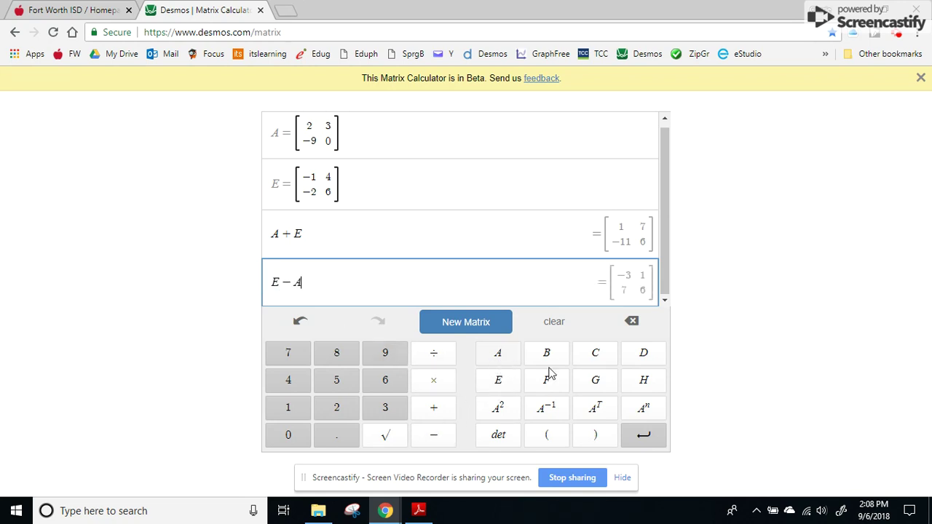
left_click(644, 435)
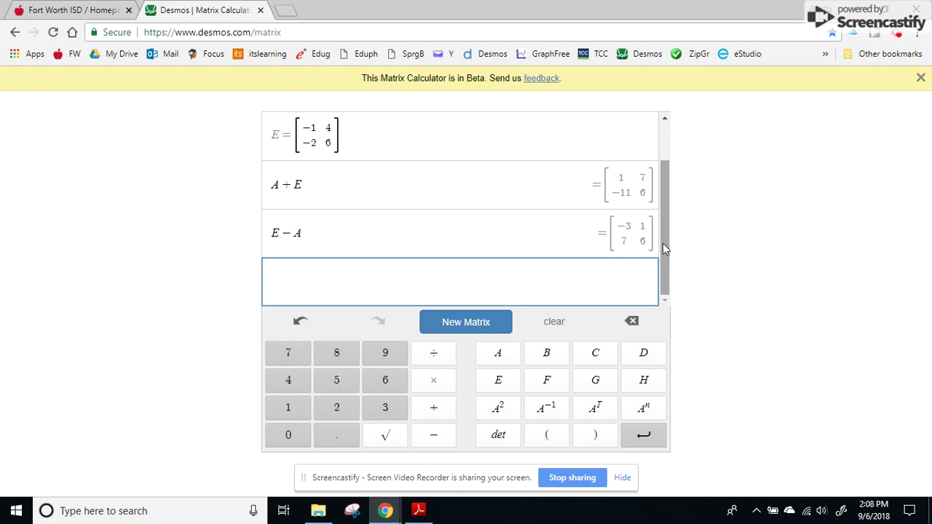
left_click_drag(663, 243, 673, 138)
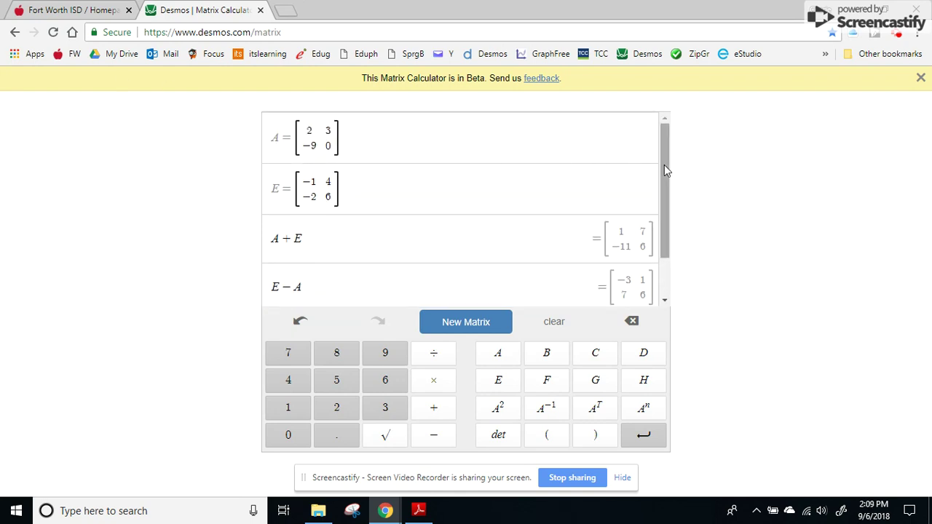
left_click_drag(664, 169, 655, 231)
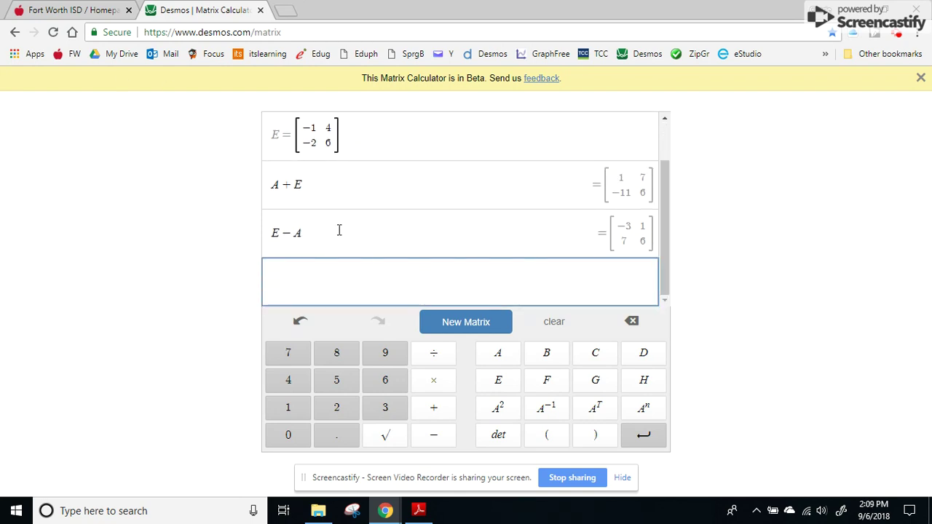
left_click(500, 356)
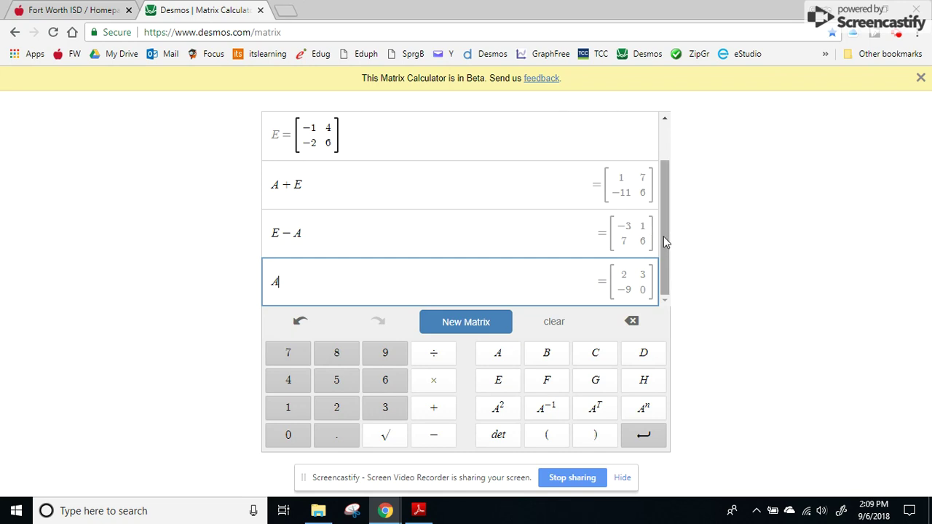
left_click_drag(663, 236, 667, 131)
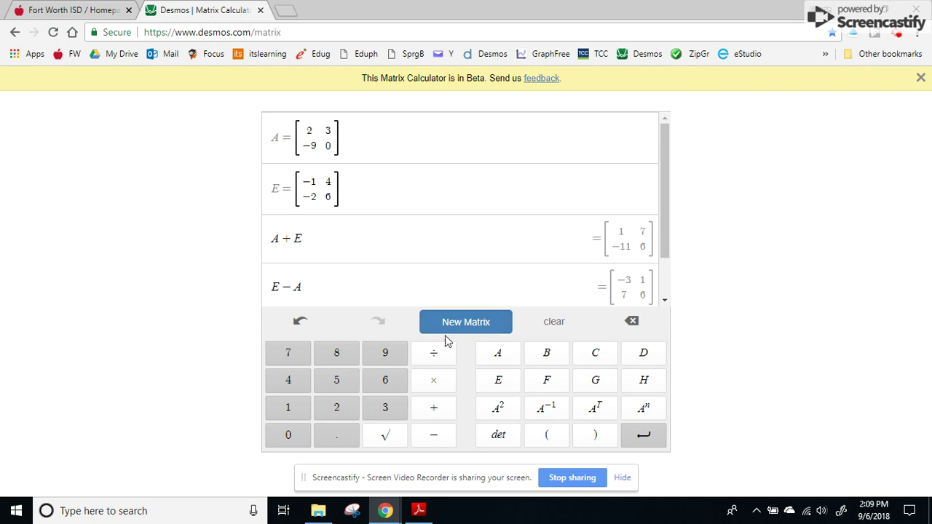
left_click_drag(668, 181, 675, 269)
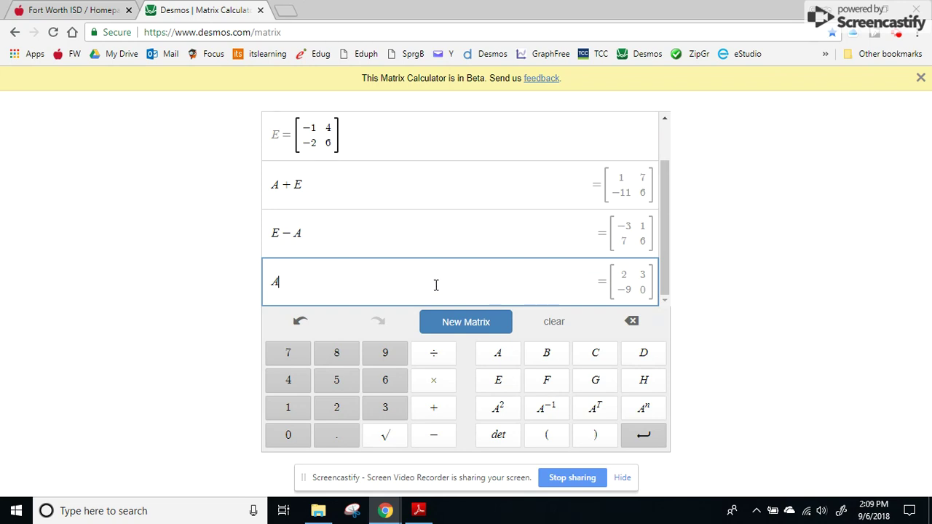
key("BackSpace")
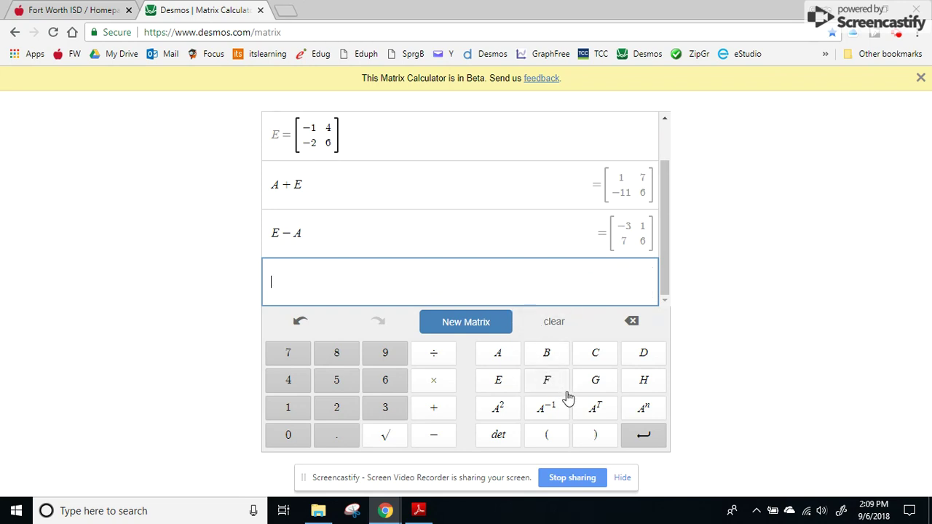
Define matrix B with 2 rows and 1 column, containing the entries 3 and −8
left_click(547, 355)
left_click(482, 332)
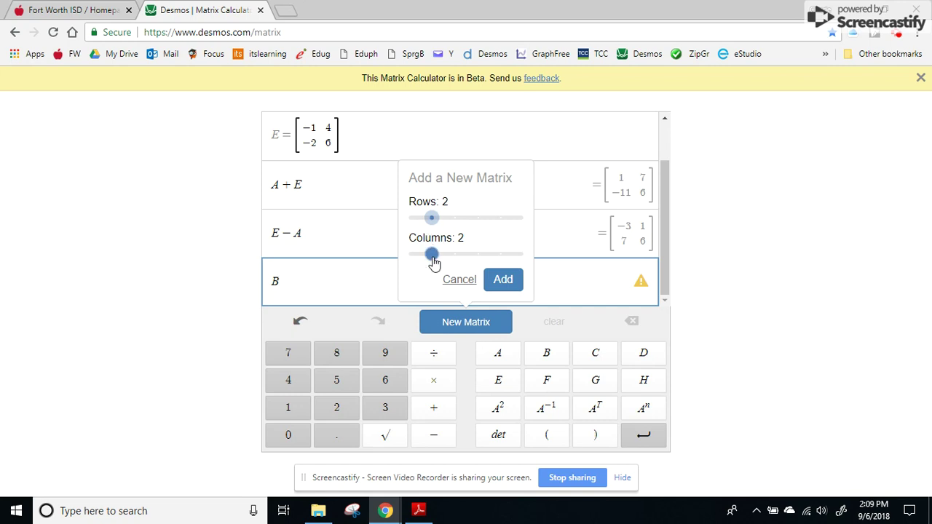
left_click_drag(432, 255, 409, 255)
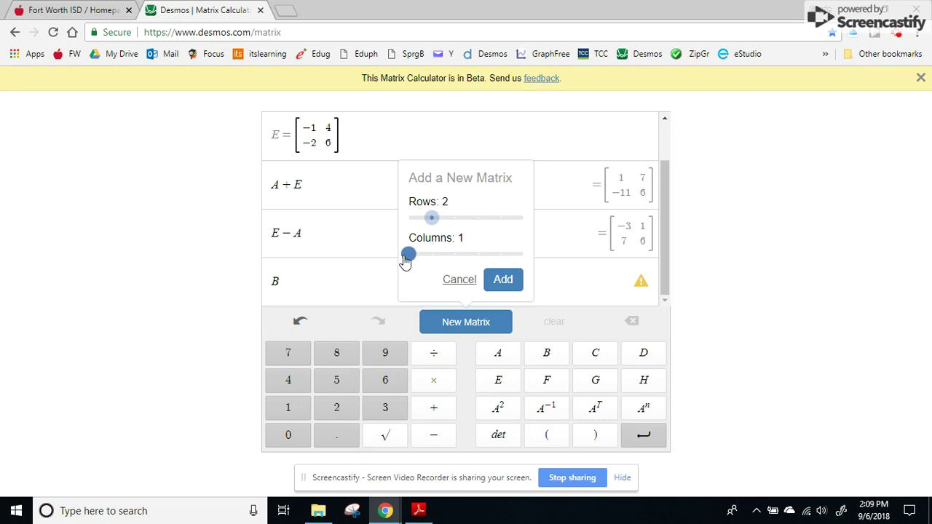
left_click(491, 281)
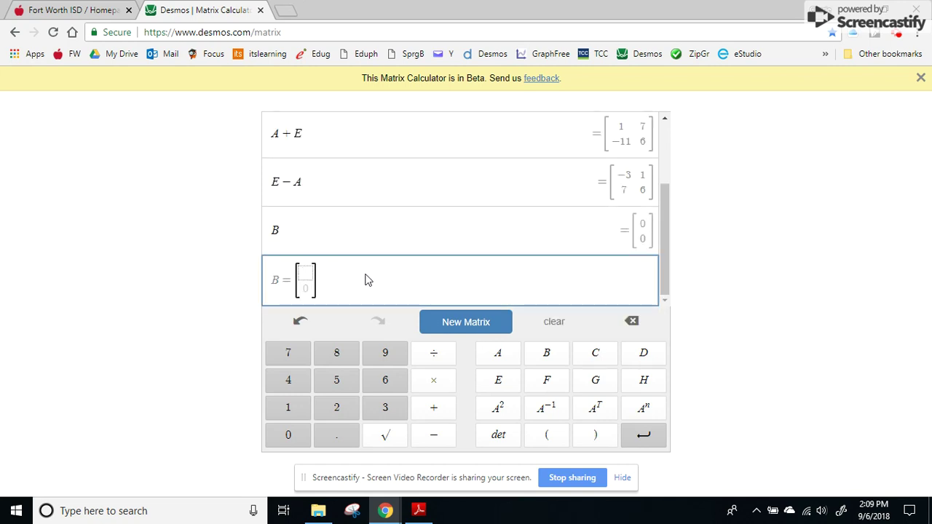
type("3")
left_click(306, 289)
type("-8")
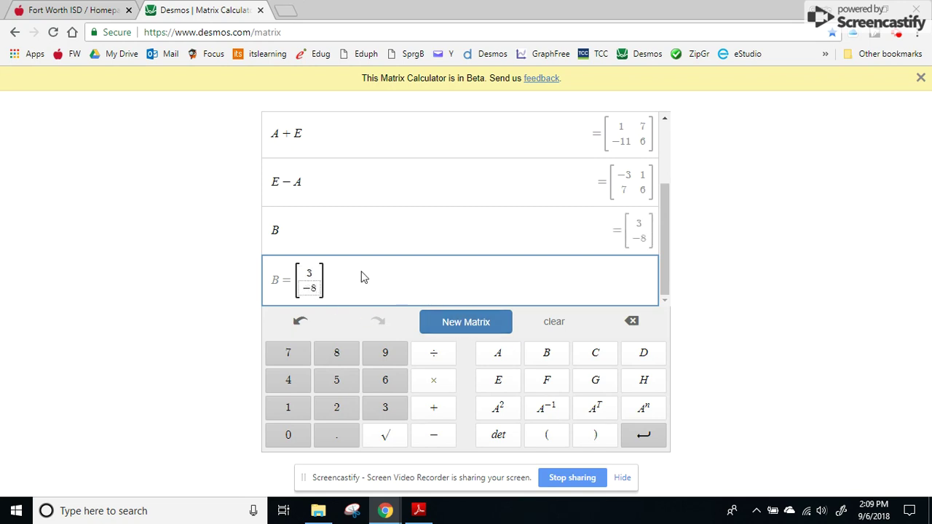
left_click(646, 436)
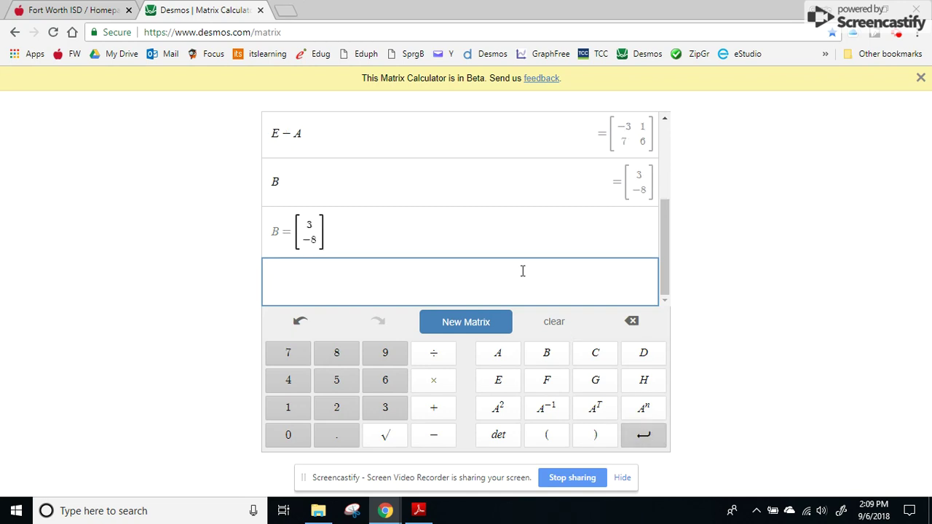
Compute the matrix product A · B on a new line
left_click(497, 358)
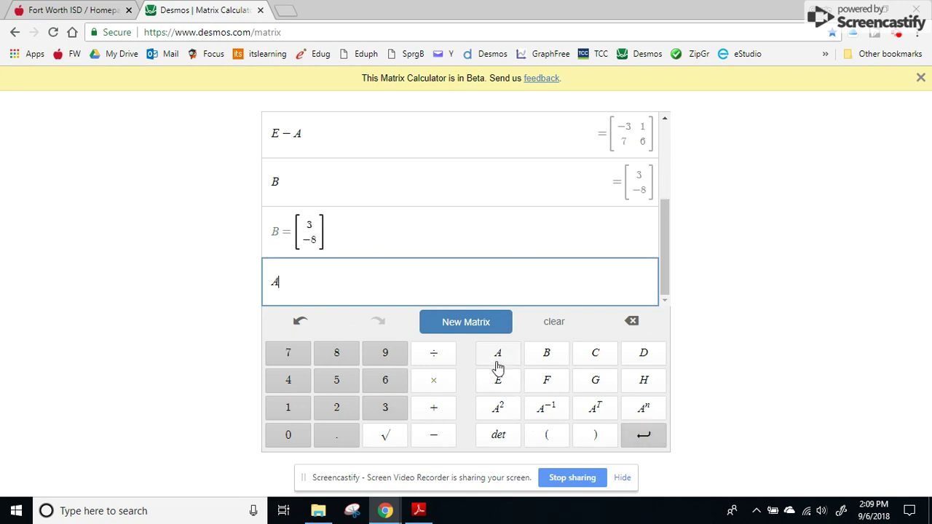
left_click(434, 389)
left_click(547, 356)
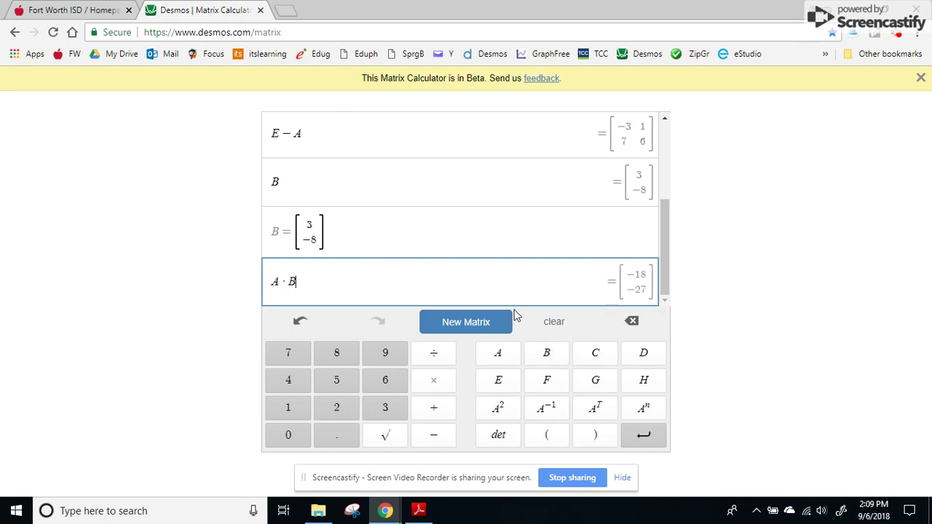
left_click(644, 435)
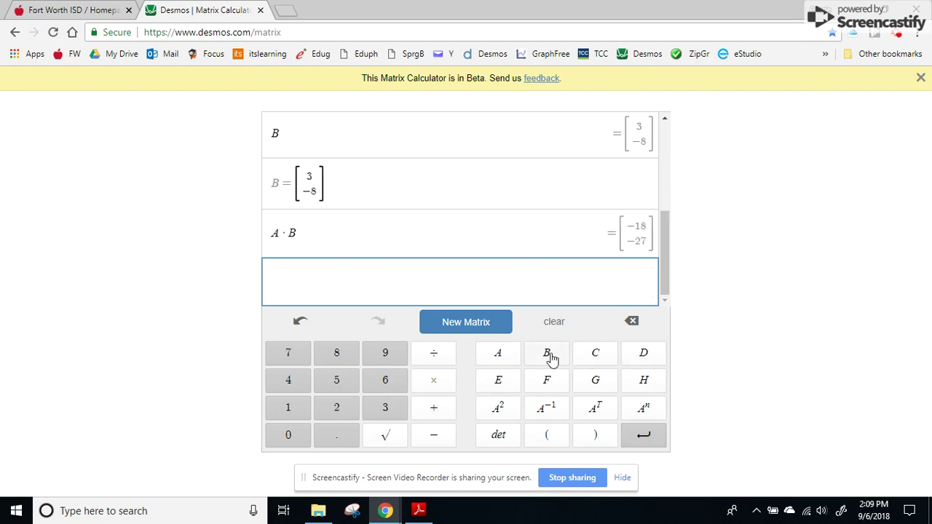
Try to compute the matrix product B · A, and clear the expression from the line
left_click(436, 385)
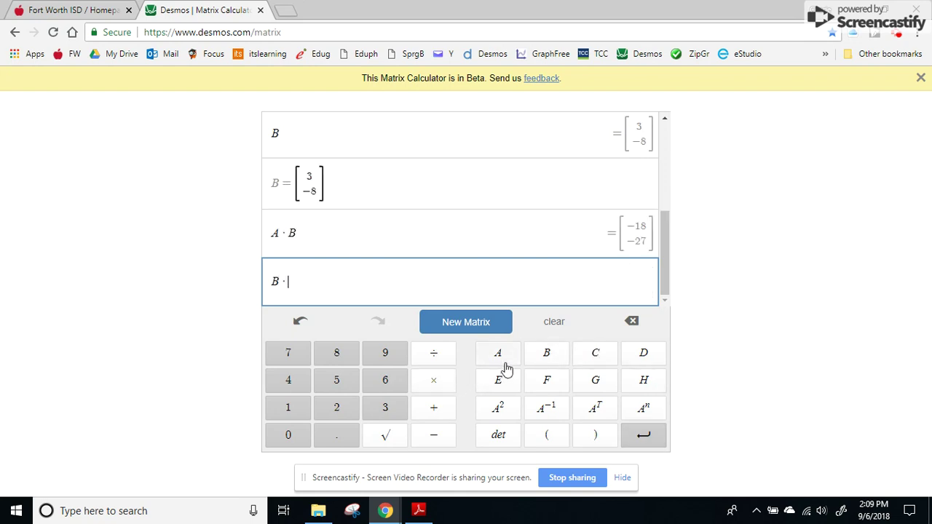
left_click(501, 362)
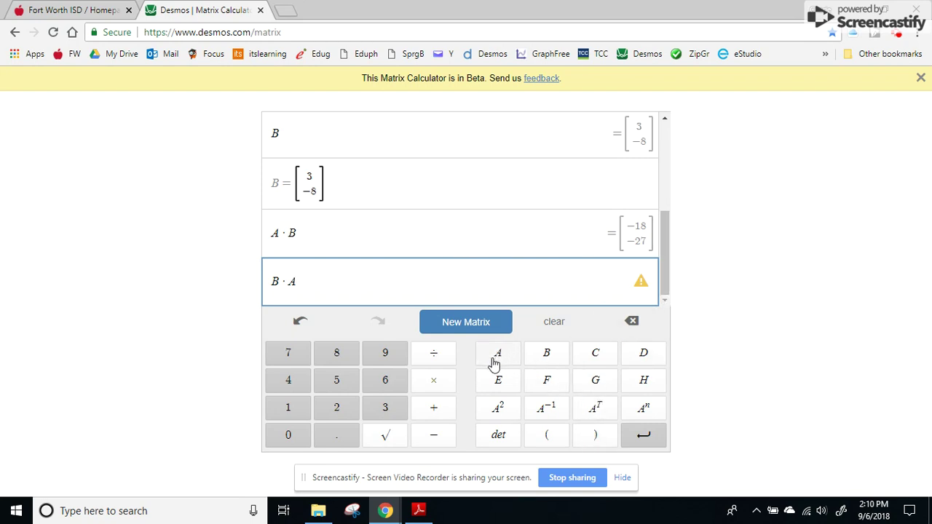
left_click(633, 324)
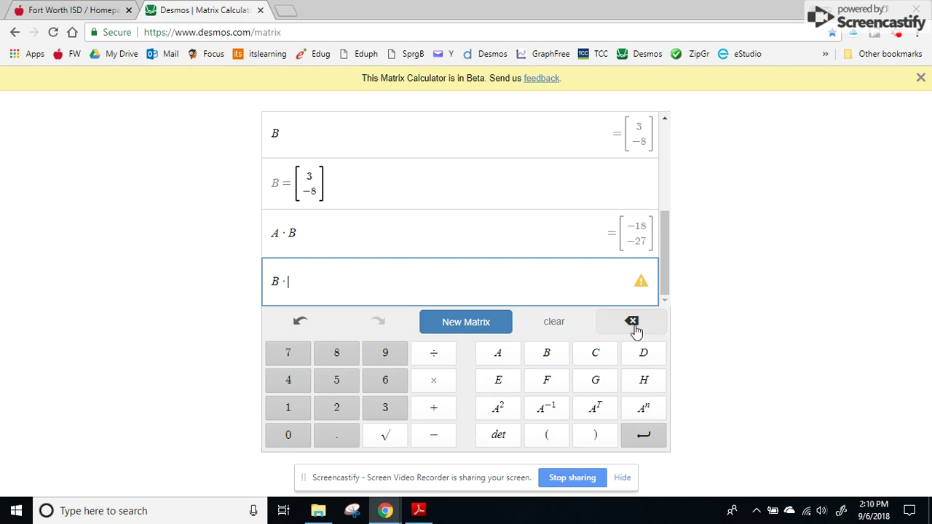
left_click(632, 325)
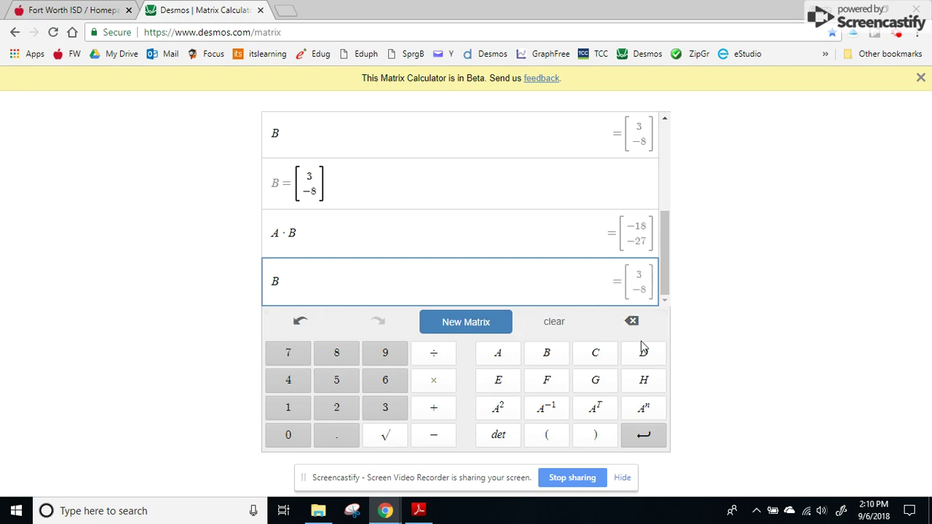
left_click(633, 323)
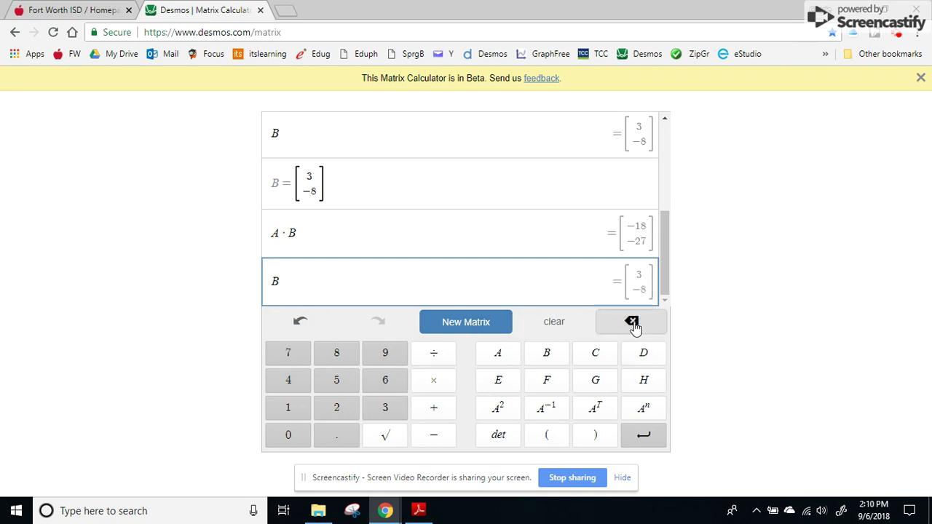
Compute the inverse of matrix A on the empty line and enter it
left_click(499, 357)
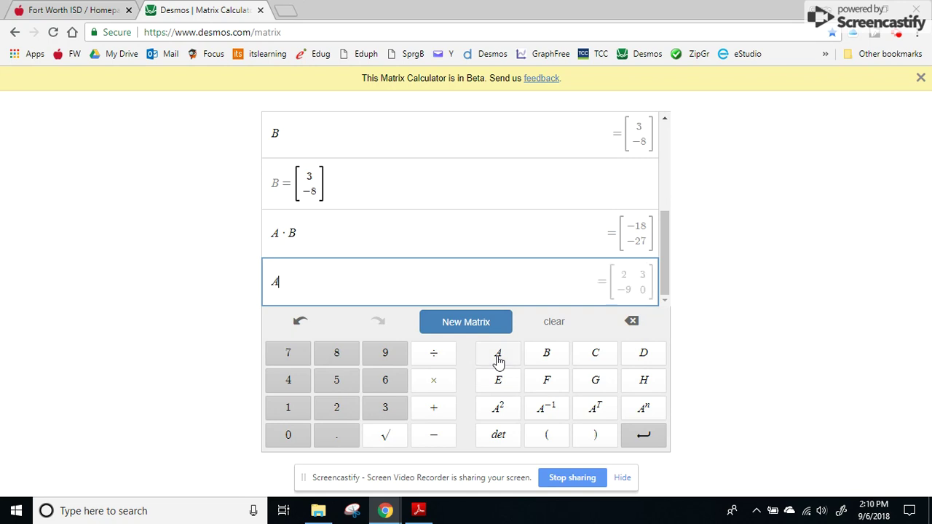
left_click(551, 412)
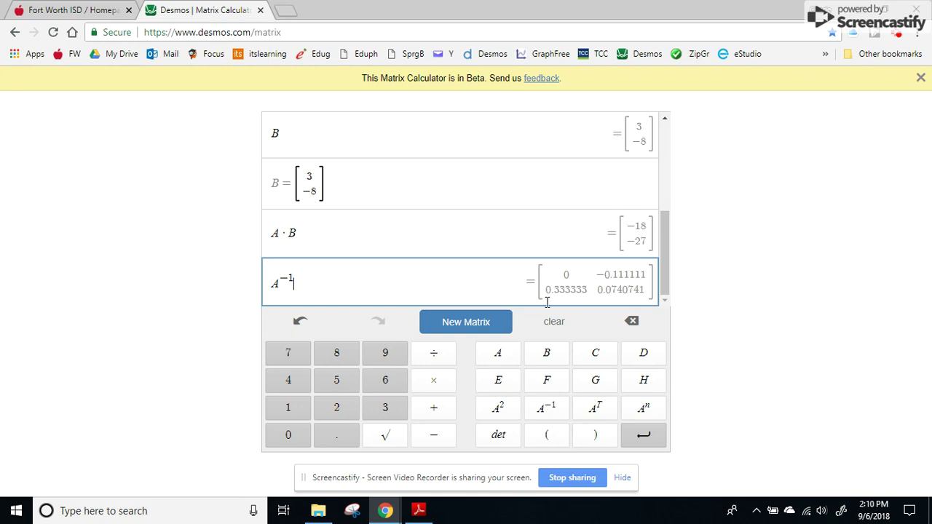
left_click(645, 437)
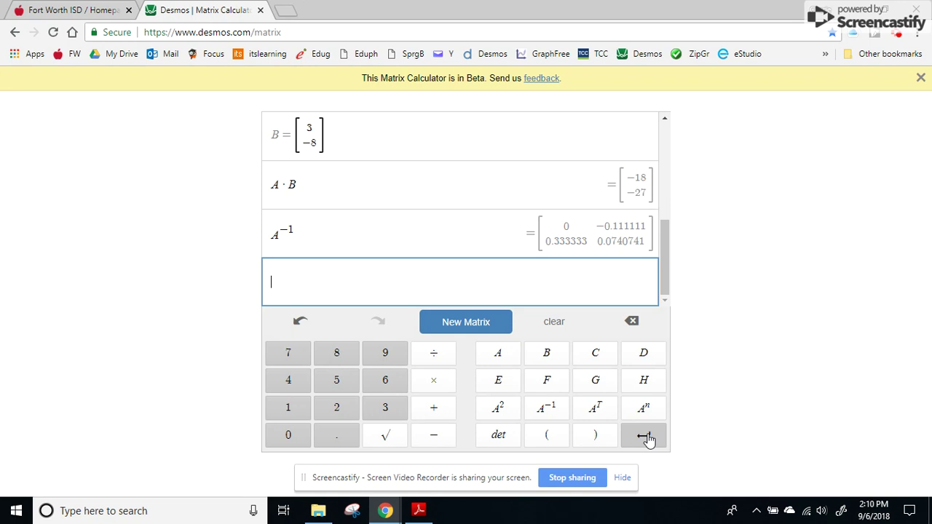
Compute the product of matrix A and its inverse, A · A⁻¹, on the new line
left_click(501, 357)
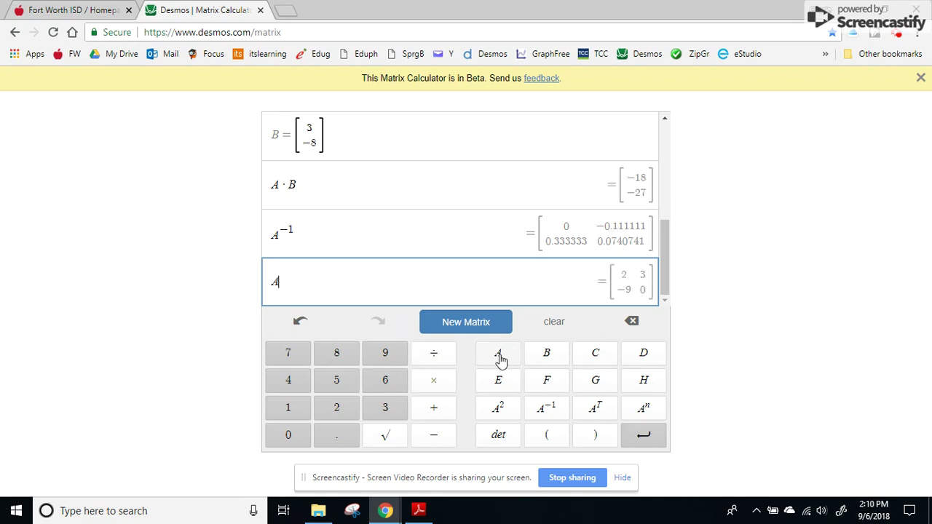
left_click(435, 382)
left_click(498, 354)
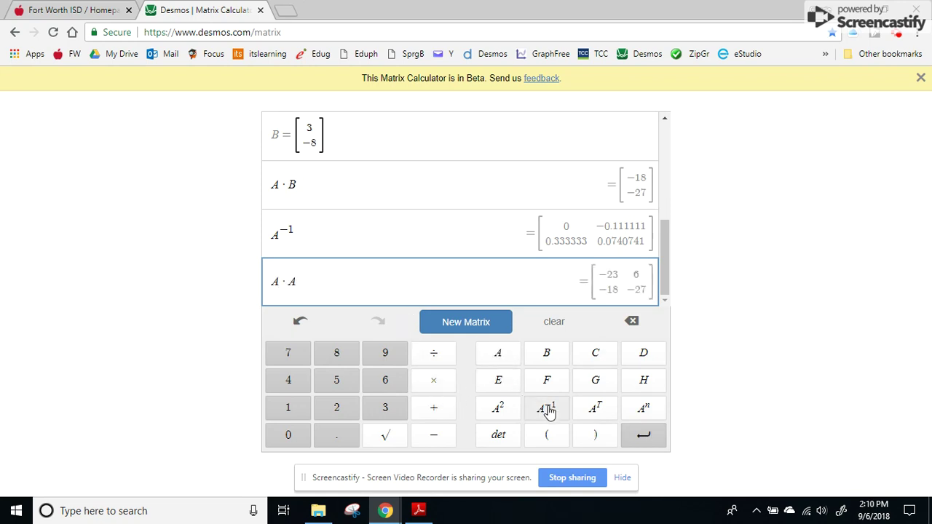
left_click(547, 410)
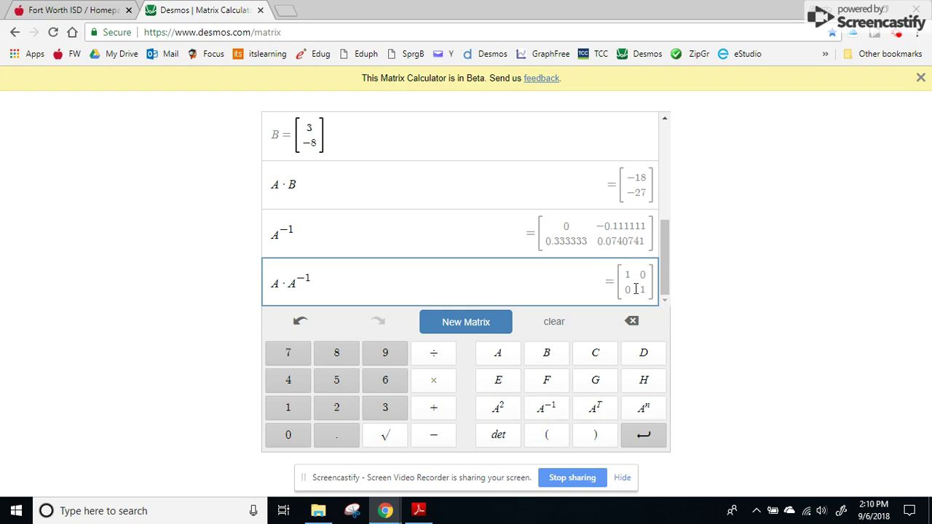